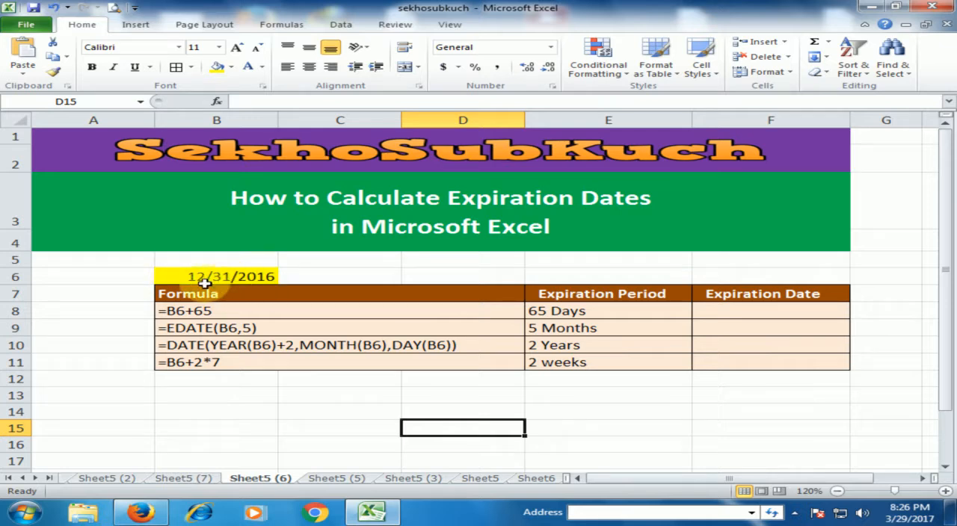
# Enter the formula =B6+65 in cell F8 to calculate the expiration date for the 65-day period.
pyautogui.click(258, 278)
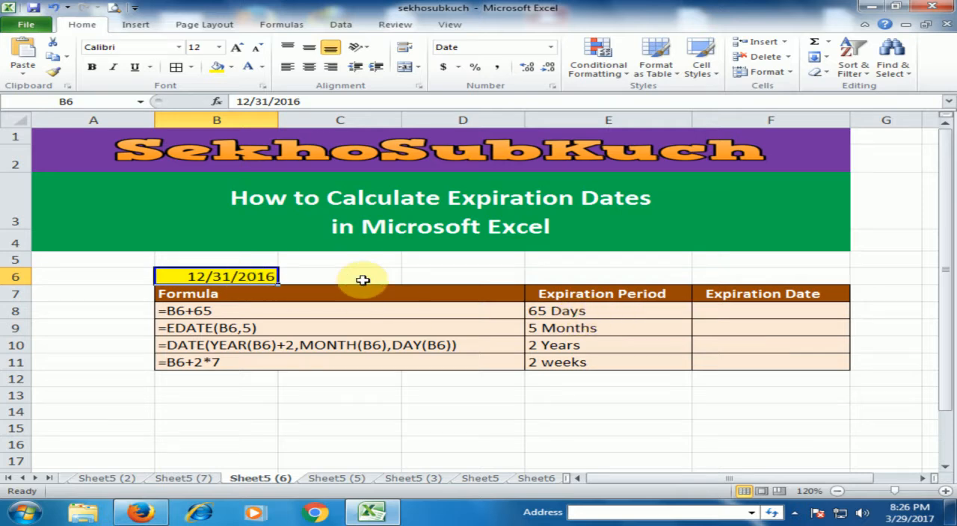
pyautogui.click(765, 312)
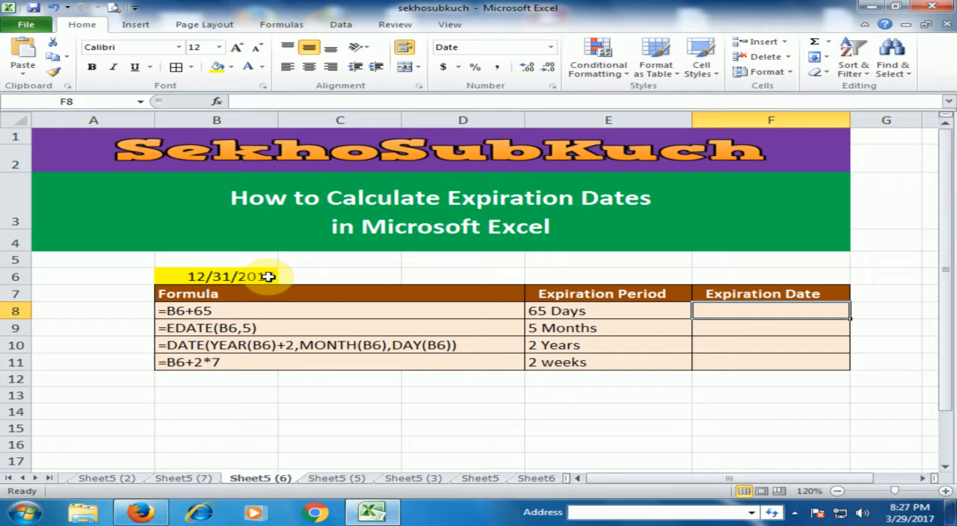
pyautogui.write('=')
pyautogui.click(225, 277)
pyautogui.write('+65')
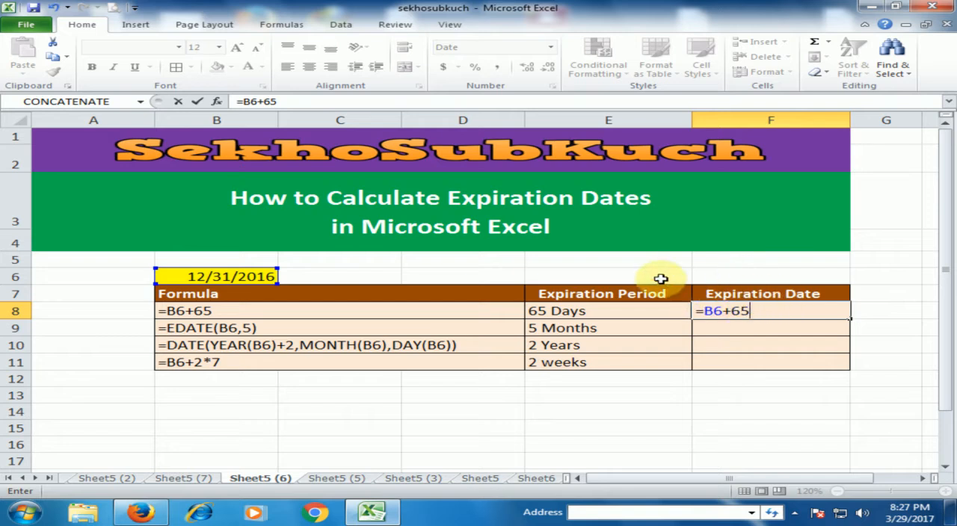
pyautogui.press('Return')
pyautogui.click(786, 316)
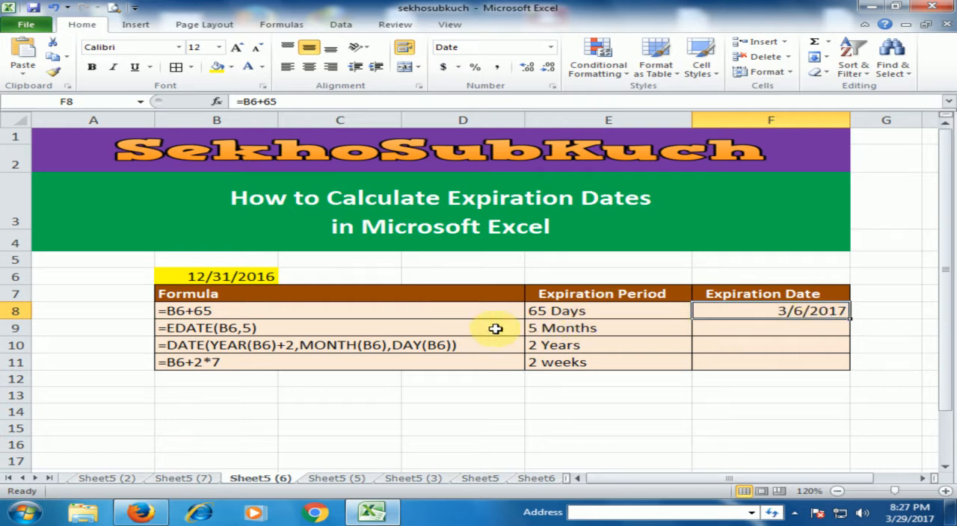
# Enter the formula =EDATE(B6,5) in cell F9 to calculate the expiration date for the 5-month period.
pyautogui.click(579, 331)
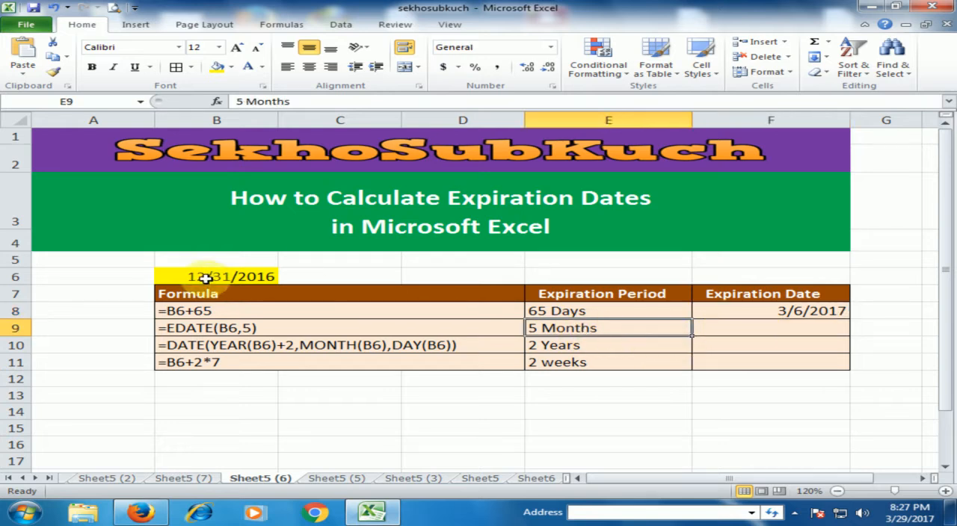
pyautogui.click(744, 327)
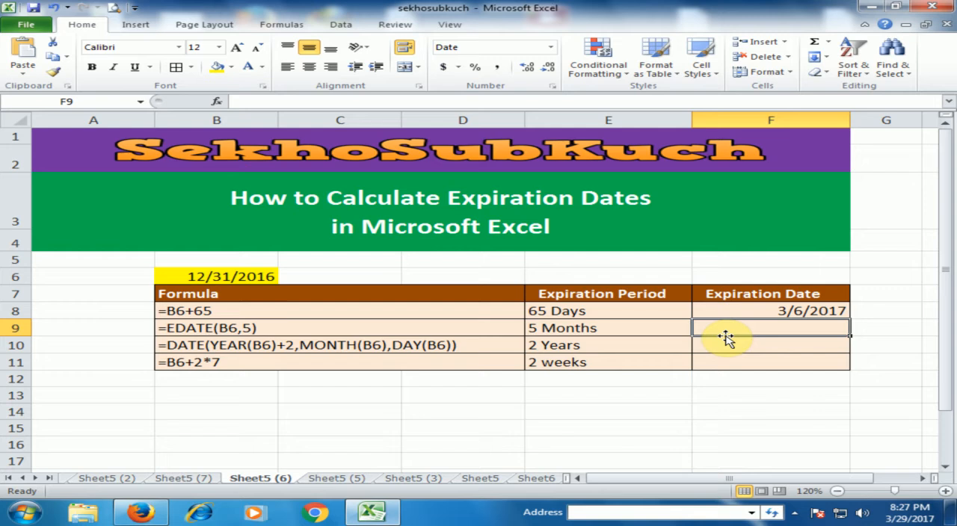
pyautogui.write('=')
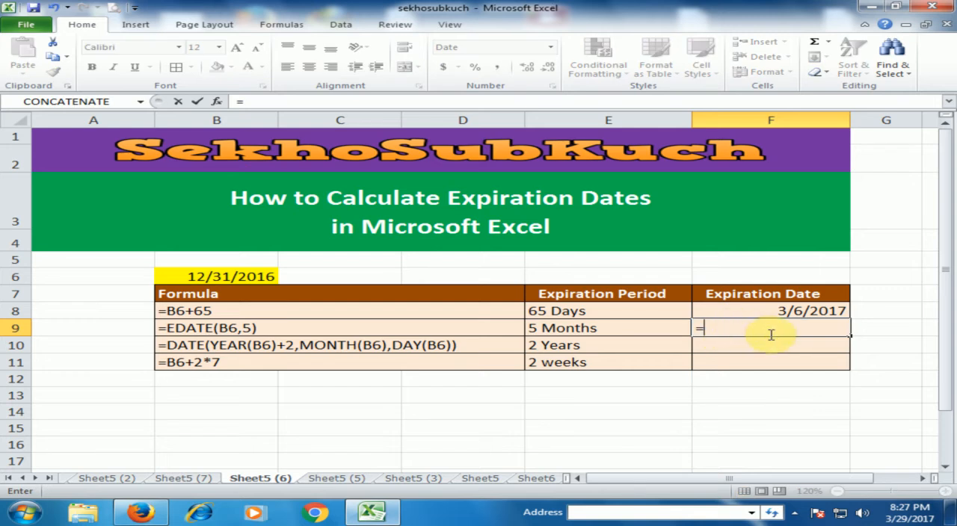
pyautogui.write('e')
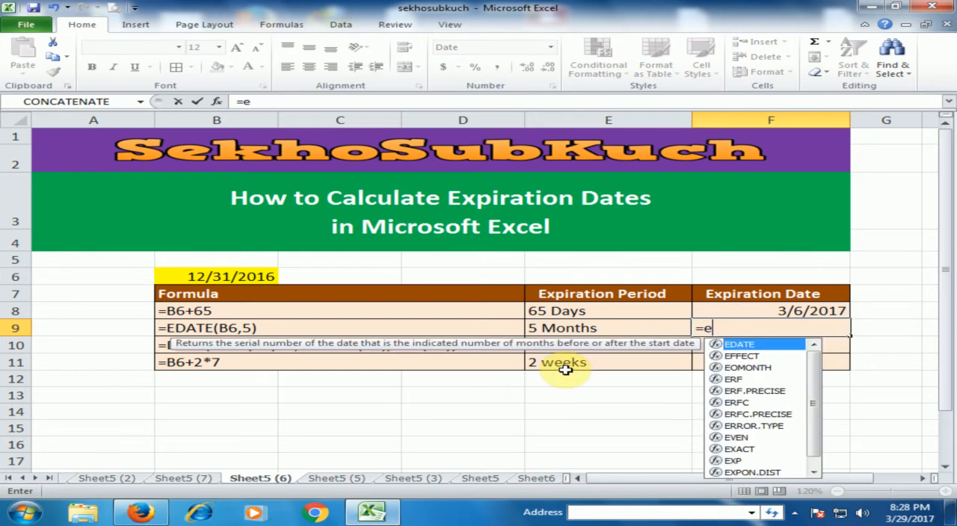
pyautogui.doubleClick(750, 348)
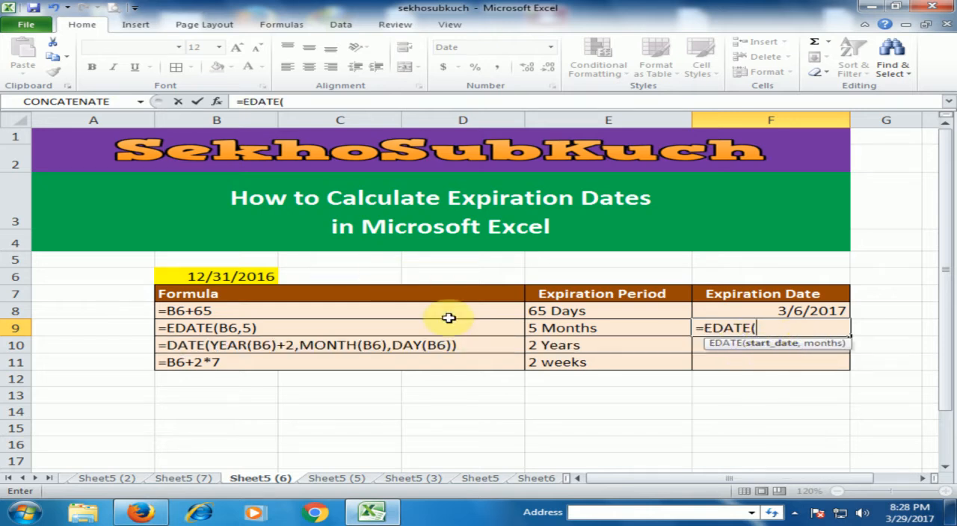
pyautogui.click(226, 276)
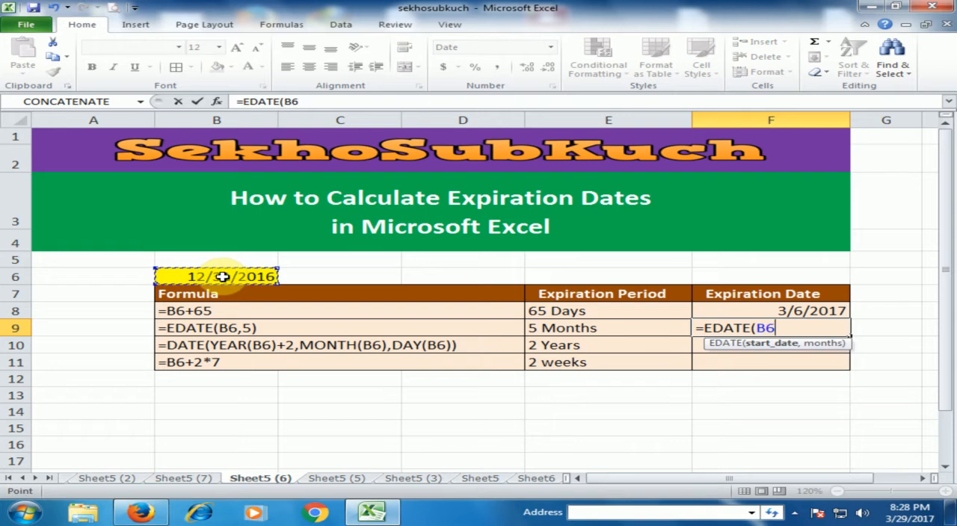
pyautogui.write(',')
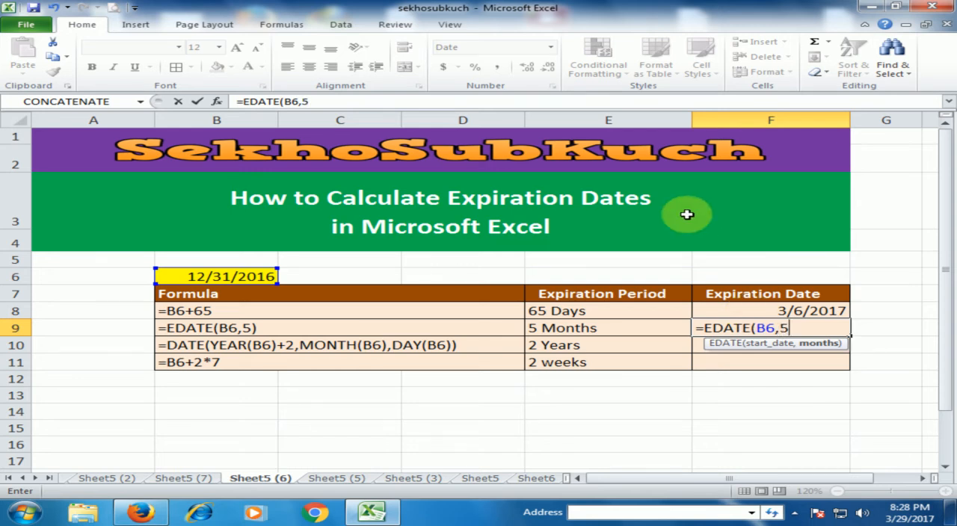
pyautogui.write('5')
pyautogui.press('Return')
pyautogui.click(785, 331)
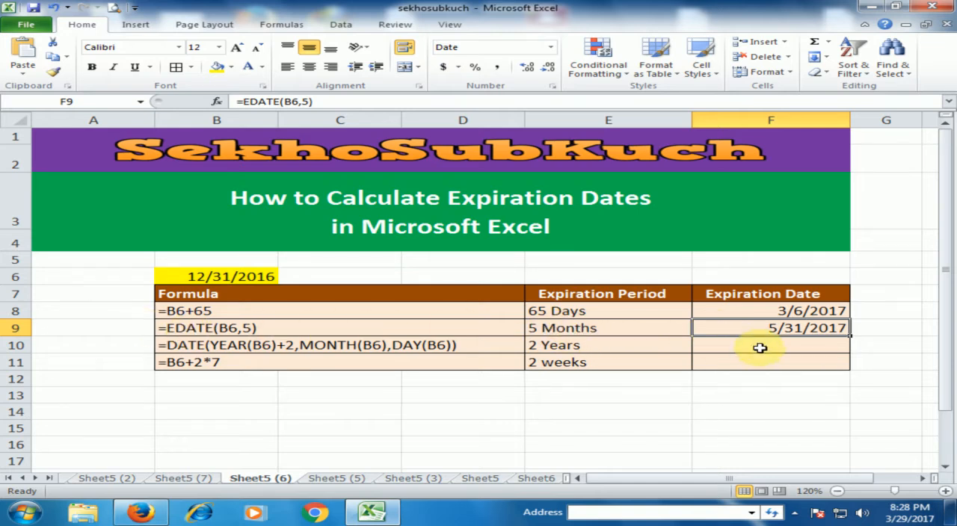
# Begin a DATE formula in cell F10 for the 2-year period, using YEAR(B6)+2 as the year argument.
pyautogui.click(581, 348)
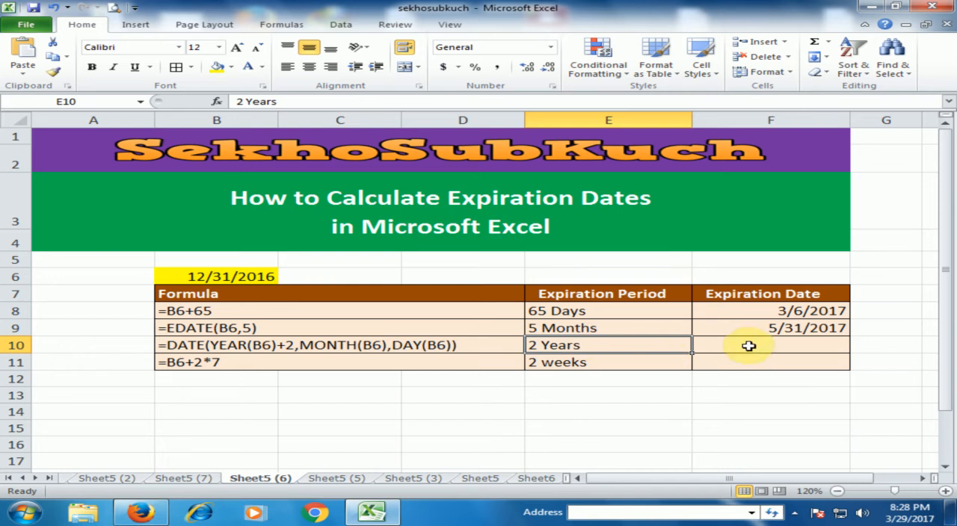
pyautogui.click(778, 345)
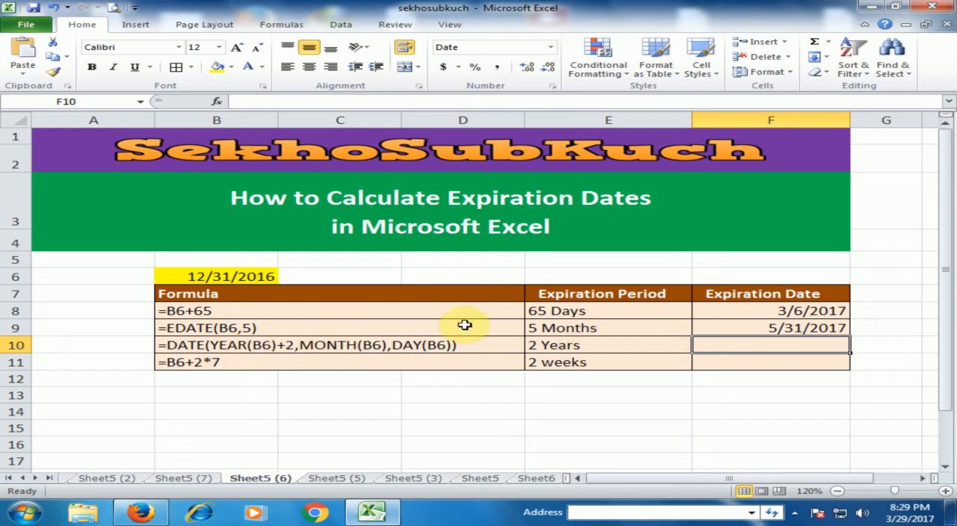
pyautogui.write('=data')
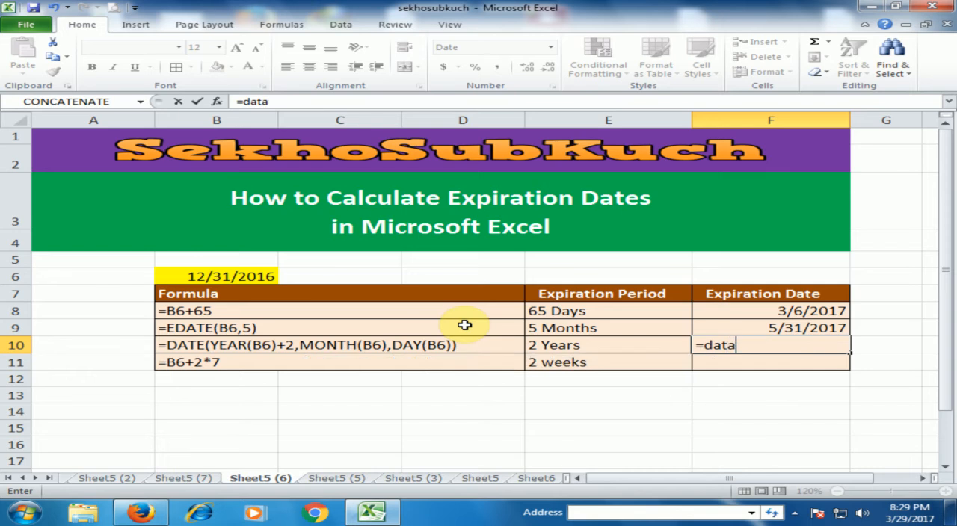
pyautogui.press('BackSpace')
pyautogui.press('Right')
pyautogui.press('Left')
pyautogui.press('F2')
pyautogui.press('BackSpace')
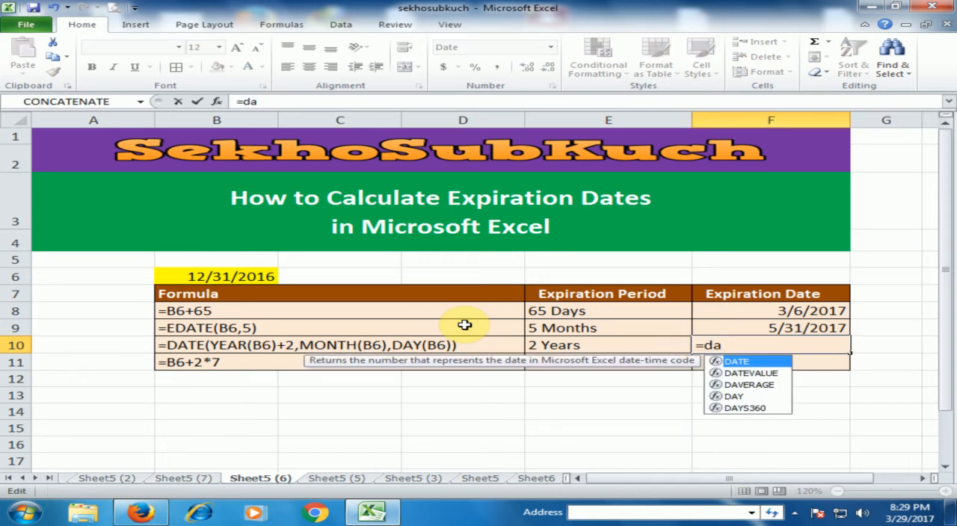
pyautogui.press('Tab')
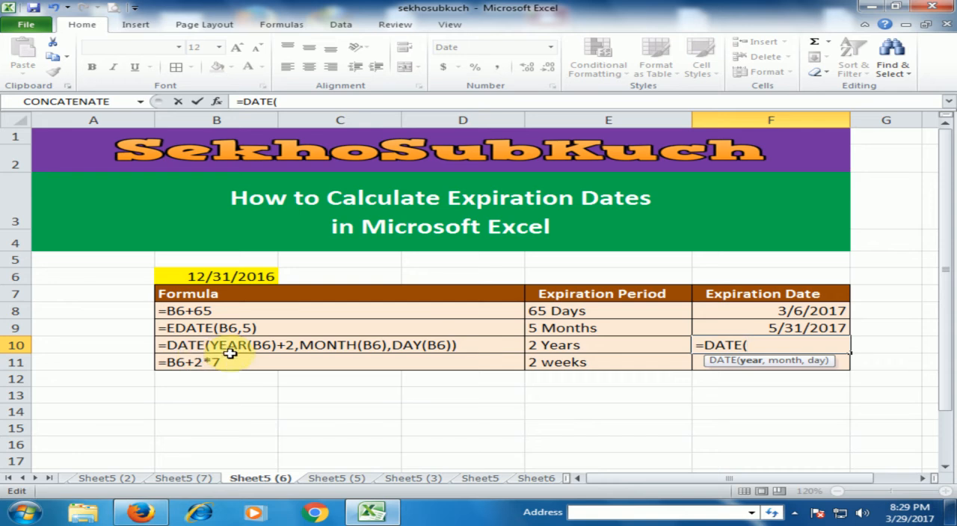
pyautogui.write('y')
pyautogui.press('Tab')
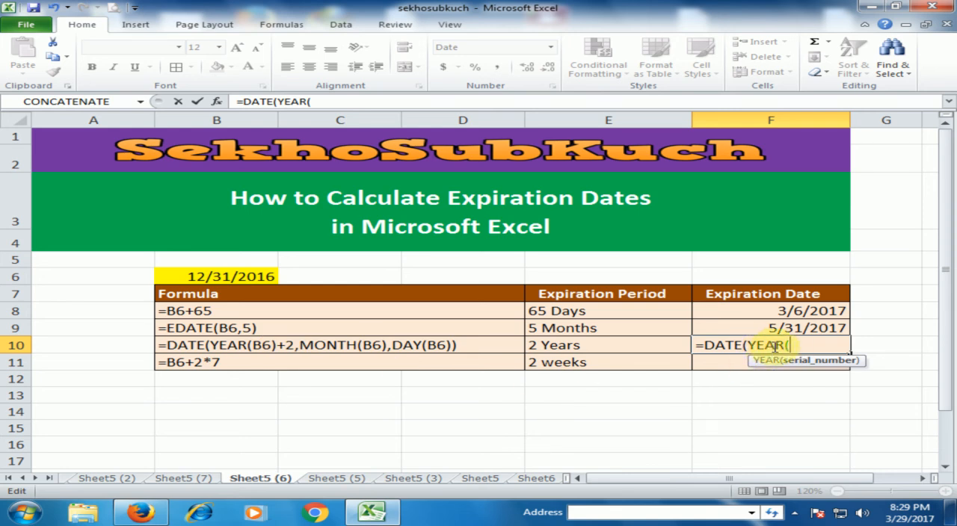
pyautogui.click(259, 276)
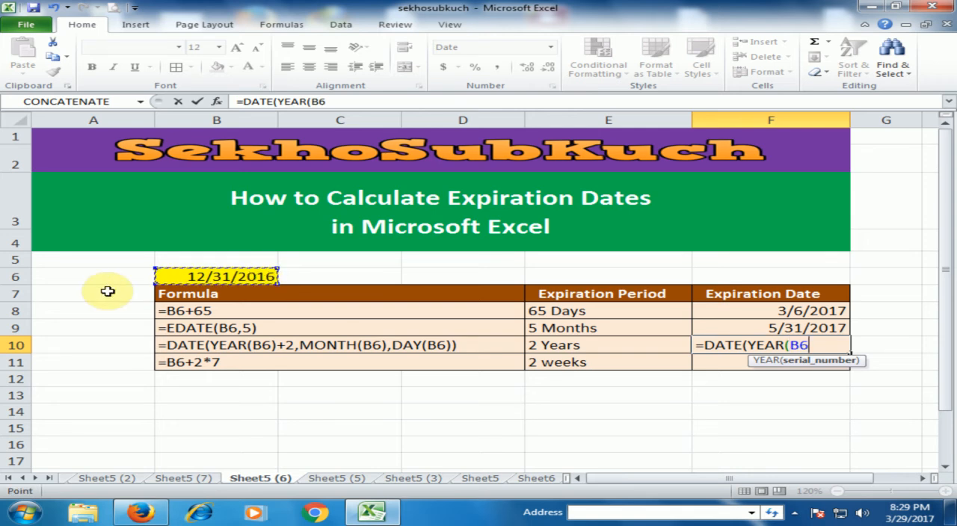
pyautogui.write(')+2')
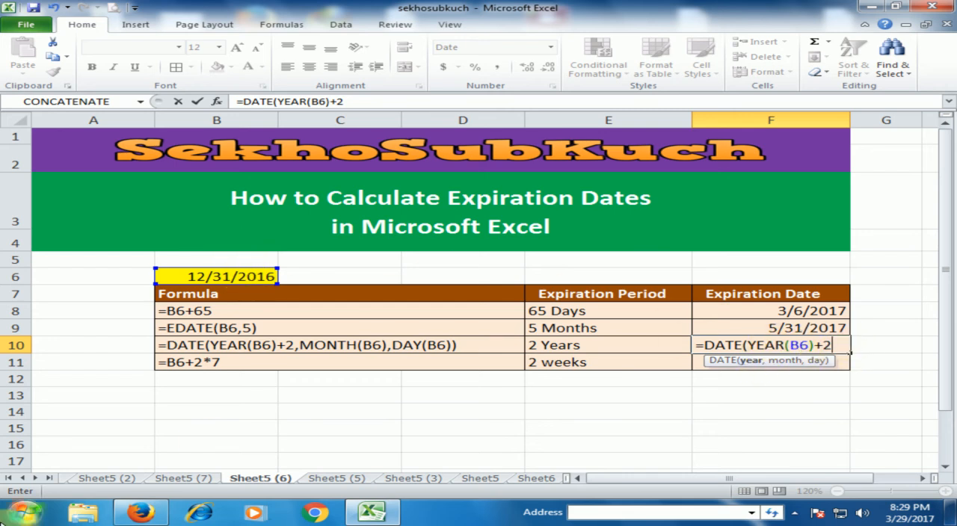
# Add MONTH(B6) as the month argument of the DATE formula in F10.
pyautogui.write('mO')
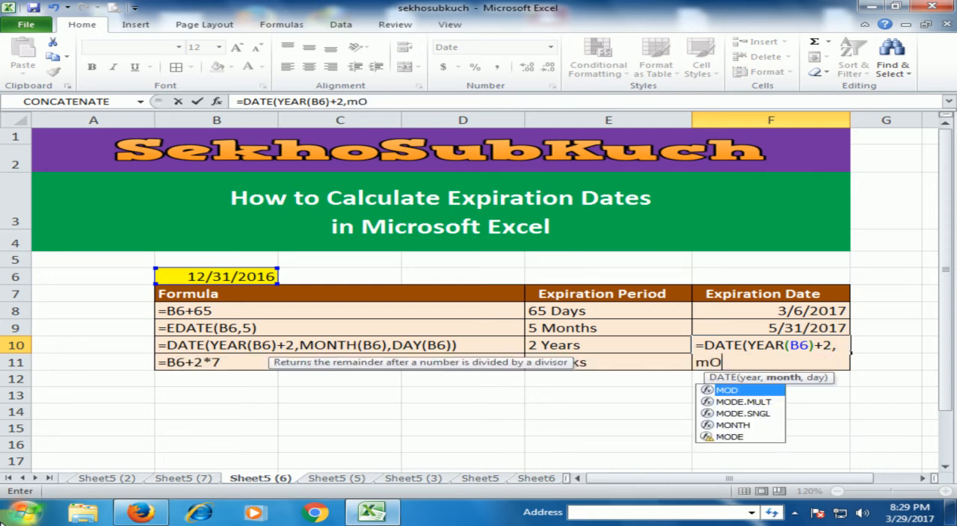
pyautogui.press('BackSpace')
pyautogui.press('BackSpace')
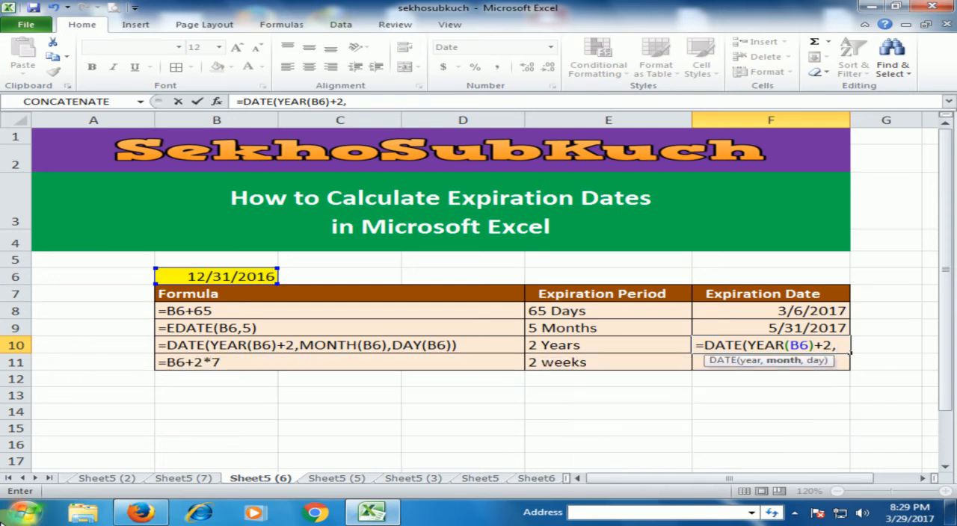
pyautogui.write('Mon')
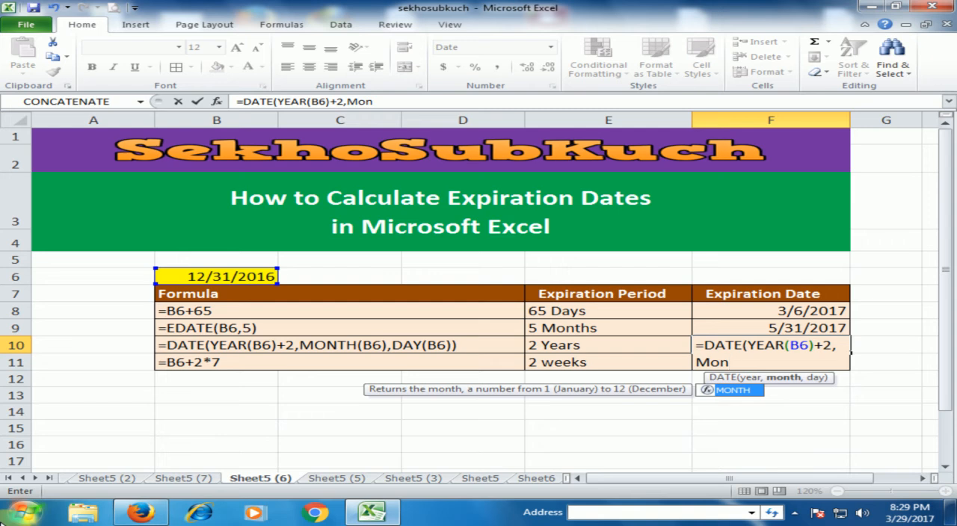
pyautogui.press('Tab')
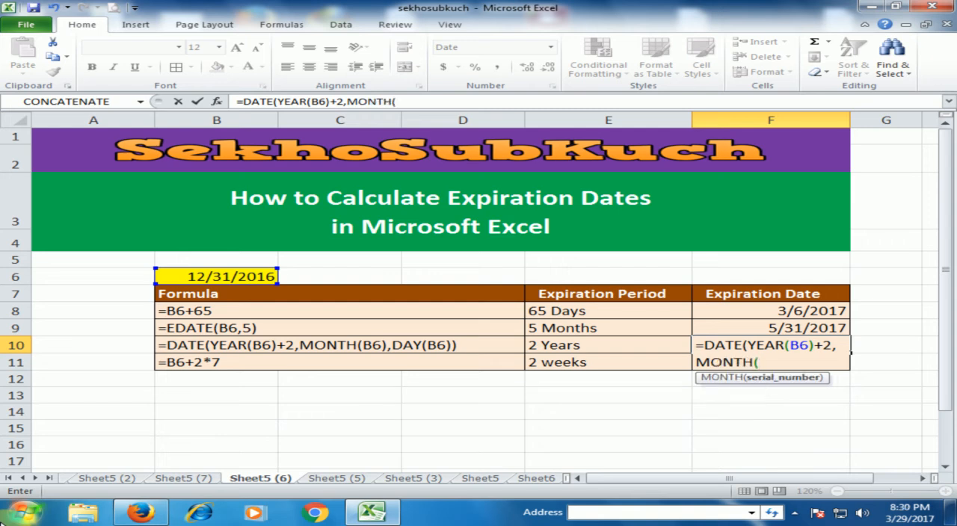
pyautogui.write('(')
pyautogui.press('BackSpace')
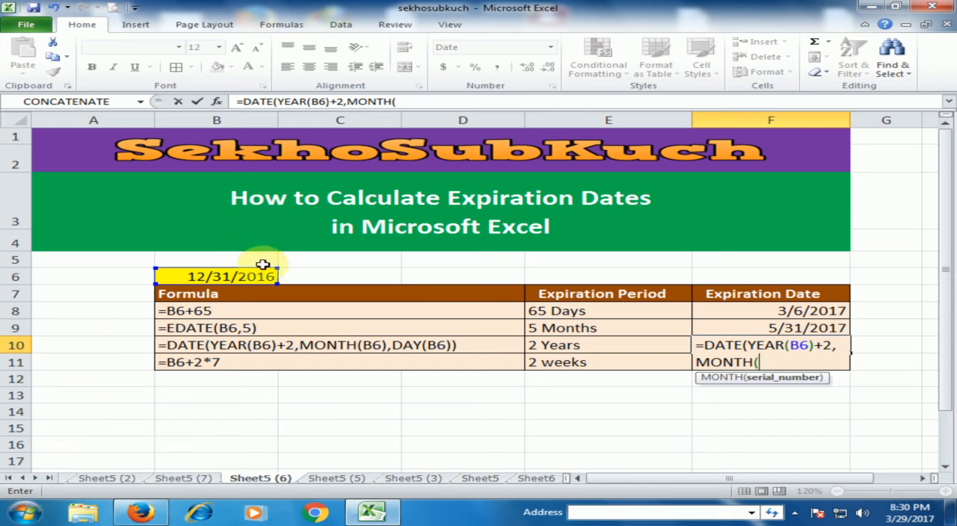
pyautogui.click(238, 277)
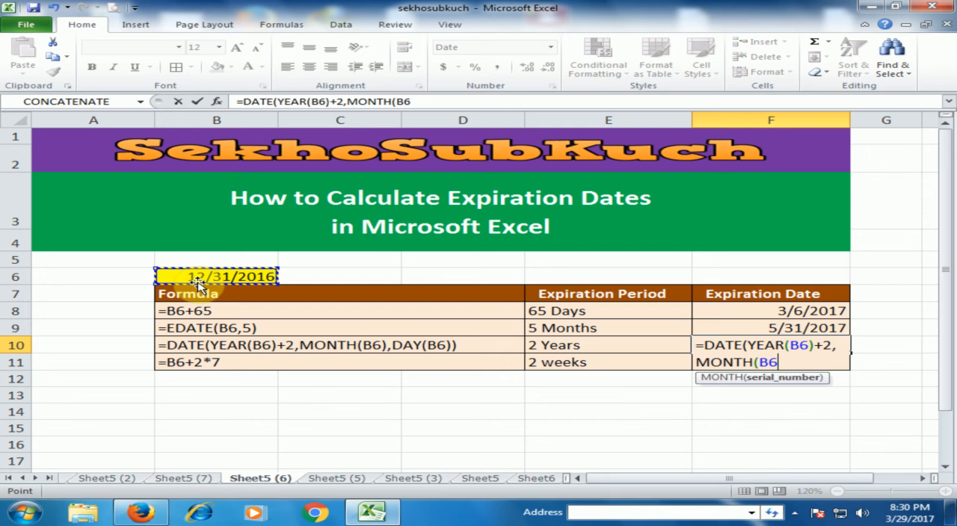
pyautogui.write(')')
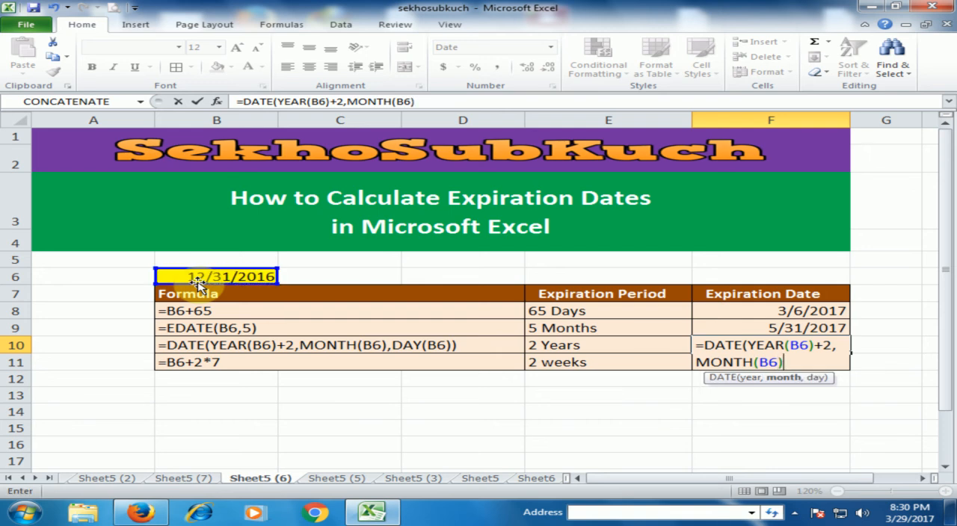
pyautogui.write(',da')
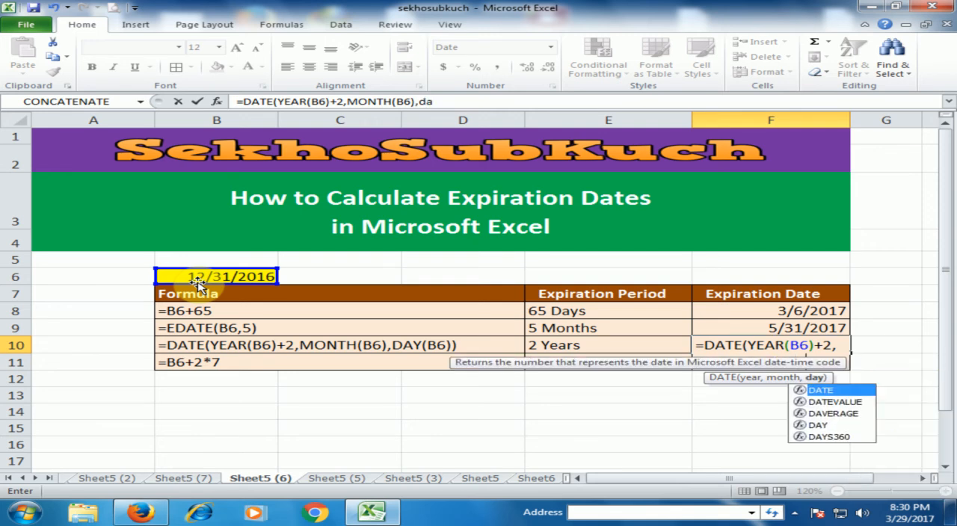
pyautogui.write('u')
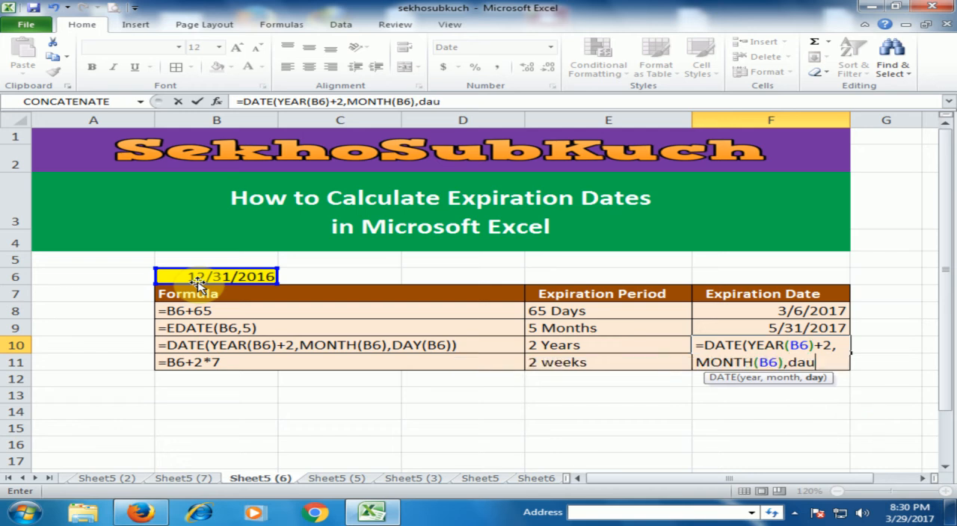
# Add DAY(B6) as the day argument and complete the formula =DATE(YEAR(B6)+2,MONTH(B6),DAY(B6)) in F10.
pyautogui.press('BackSpace')
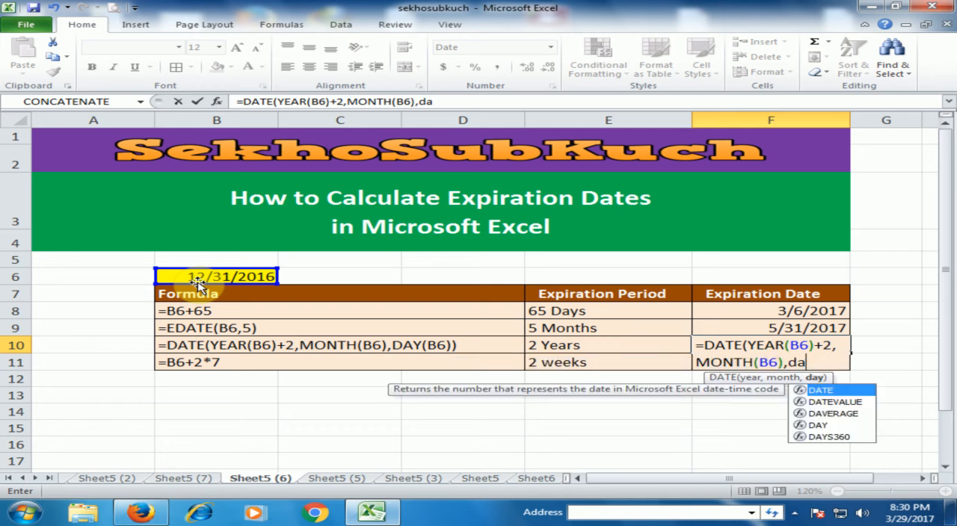
pyautogui.press('Down')
pyautogui.press('Down')
pyautogui.press('Down')
pyautogui.press('Tab')
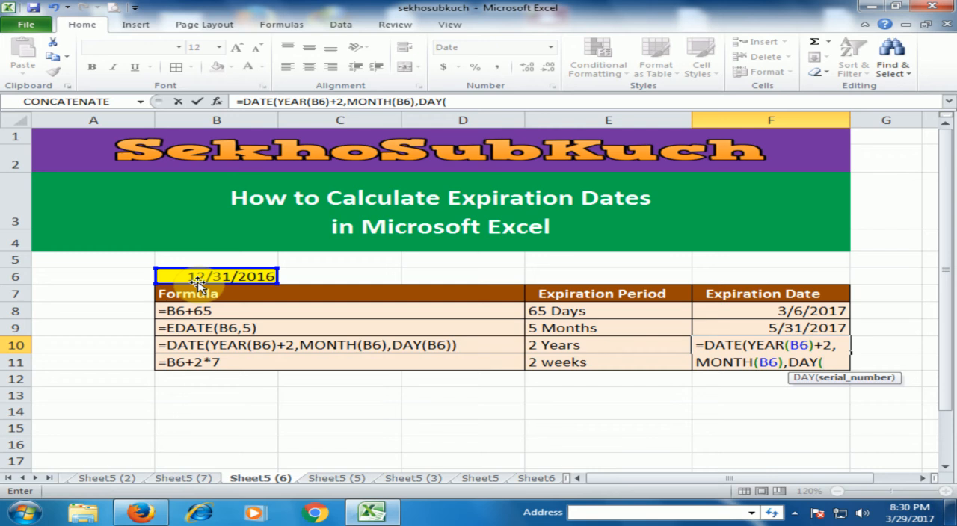
pyautogui.click(226, 278)
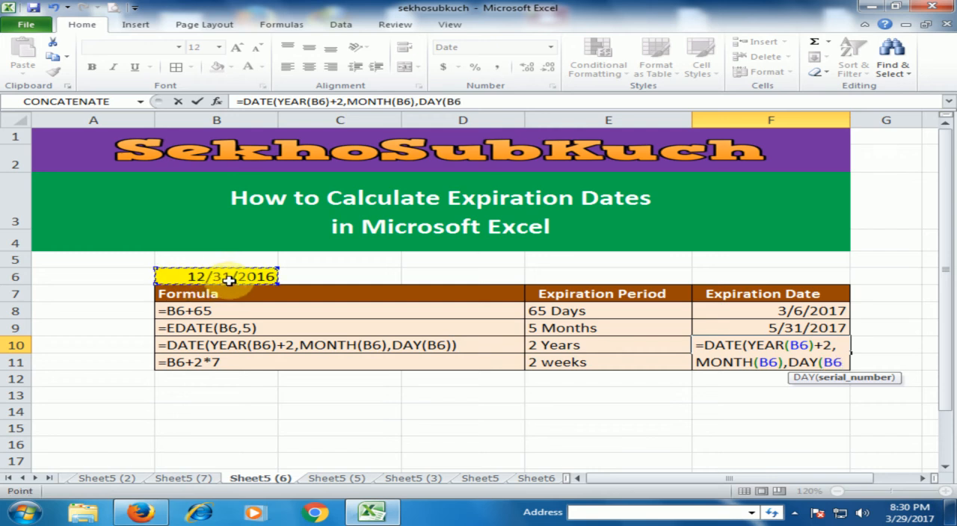
pyautogui.write(')')
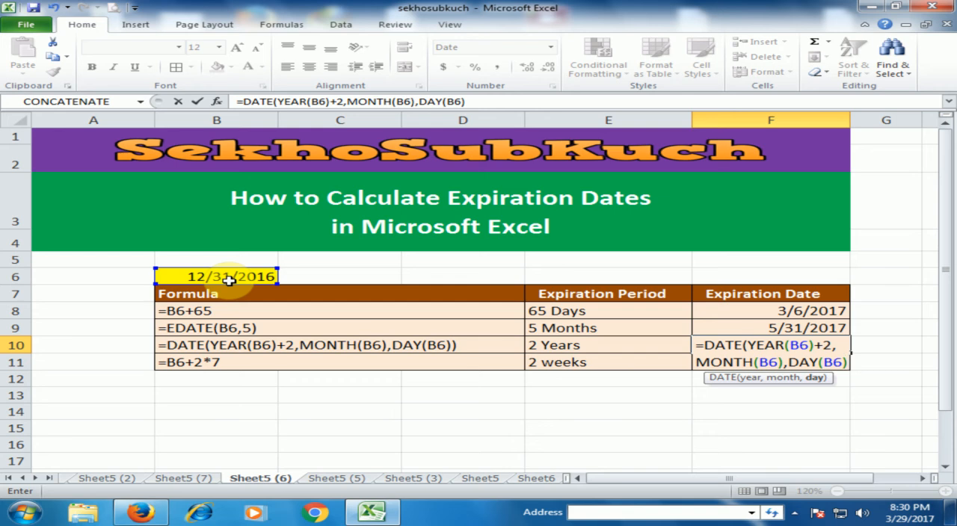
pyautogui.write(')')
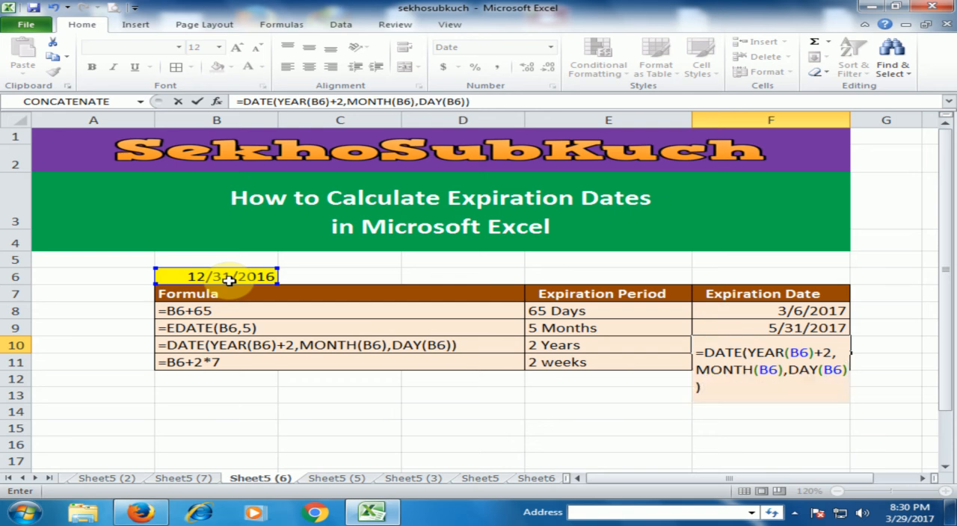
pyautogui.press('Return')
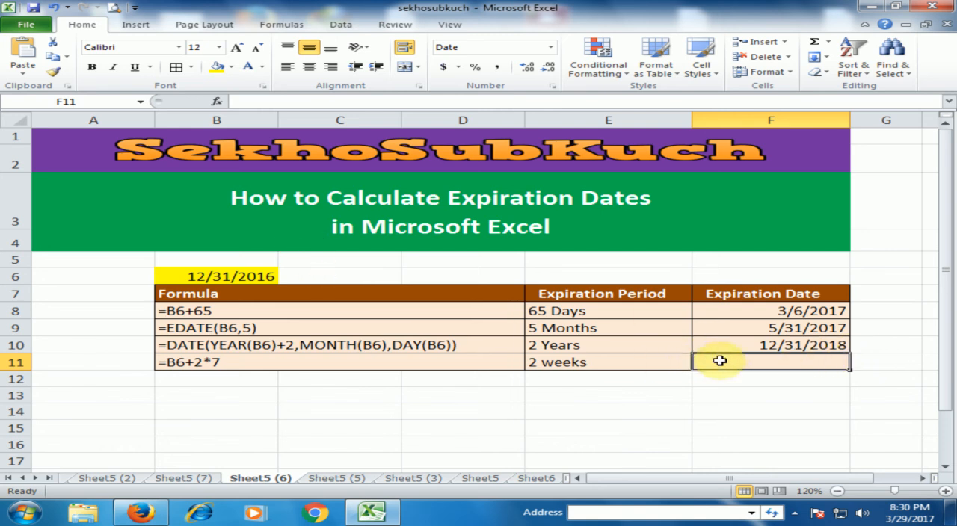
# Enter the formula =B6+2*7 in cell F11 to calculate the expiration date for the 2-week period.
pyautogui.click(567, 362)
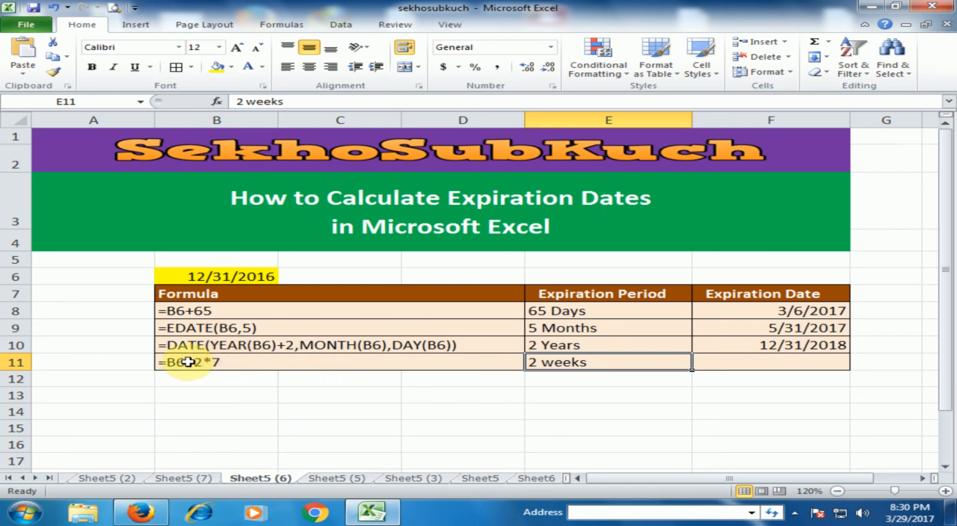
pyautogui.click(758, 362)
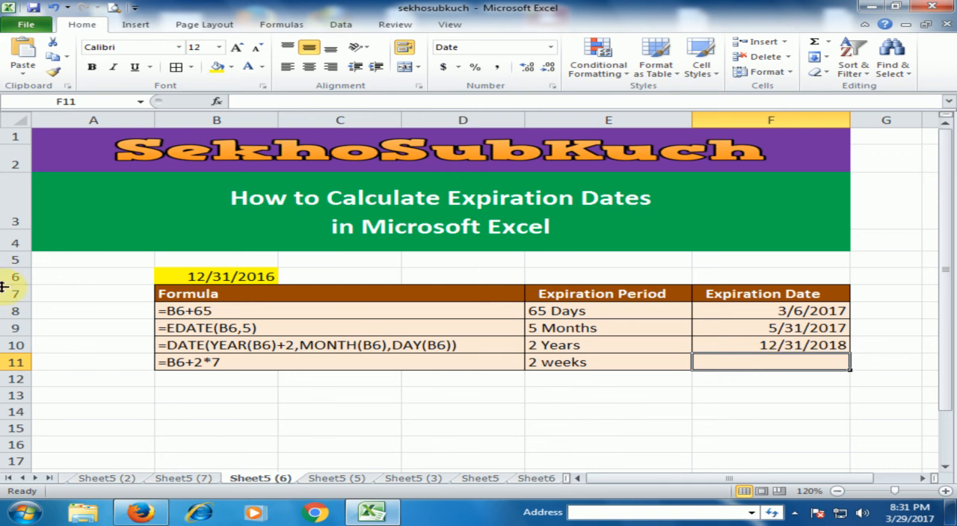
pyautogui.write('=')
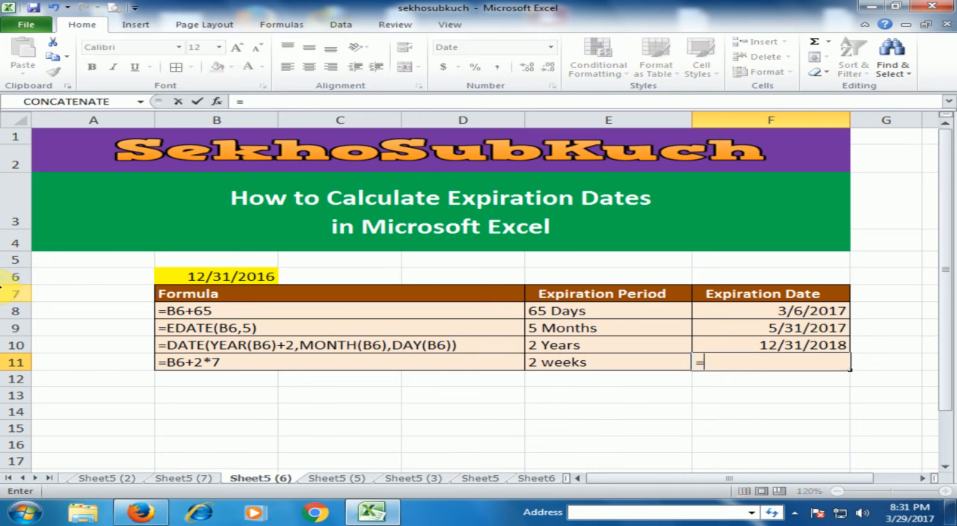
pyautogui.click(247, 275)
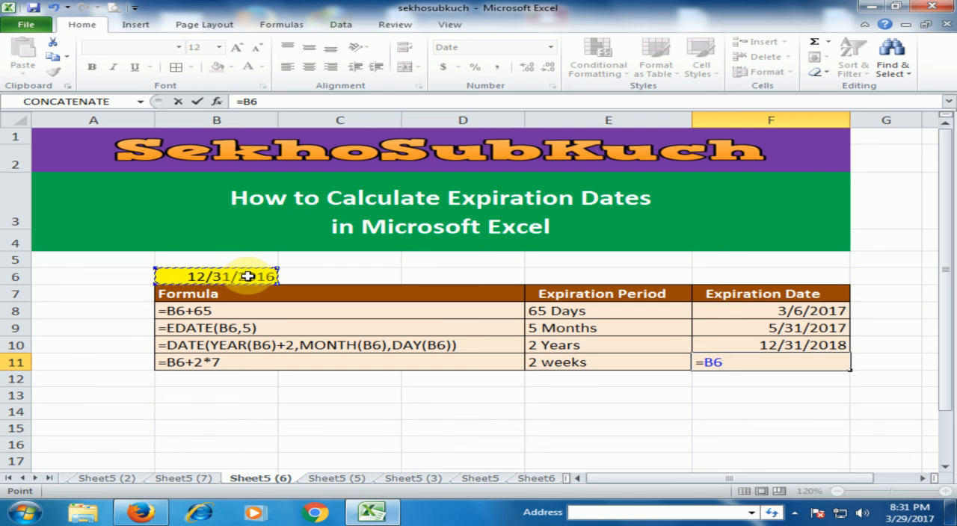
pyautogui.write('+')
pyautogui.write('2')
pyautogui.press('Return')
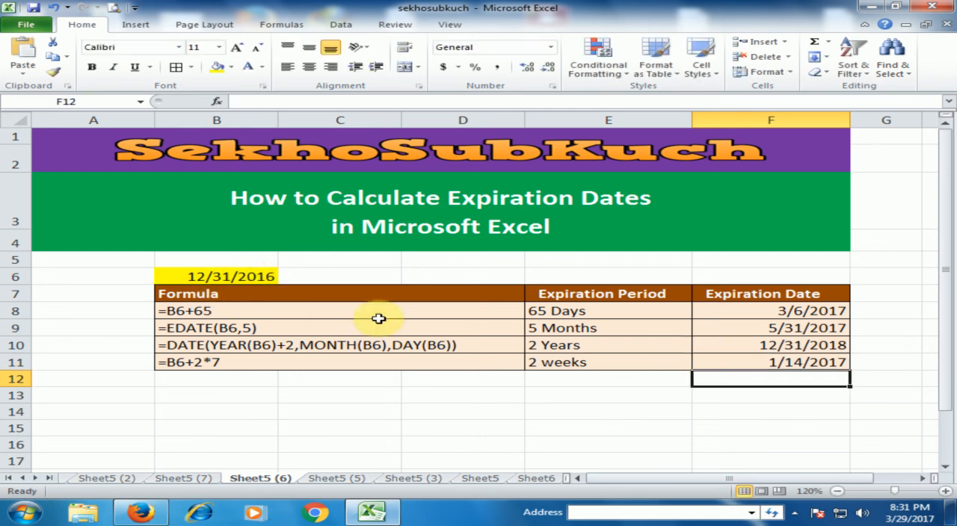
pyautogui.click(838, 365)
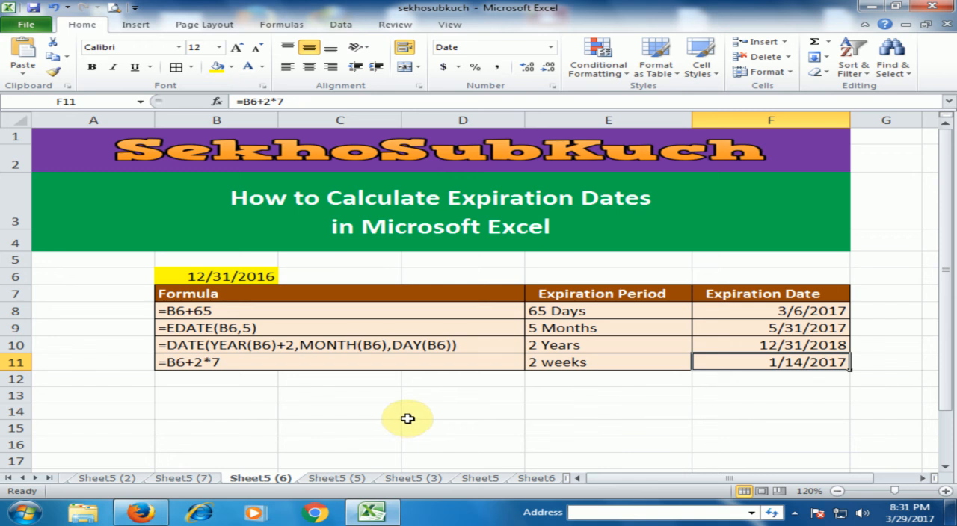
pyautogui.click(359, 411)
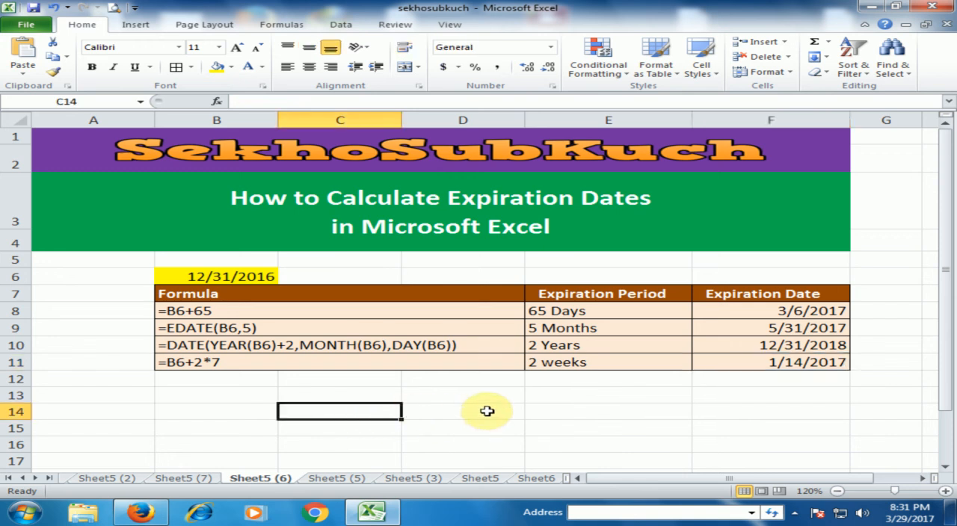